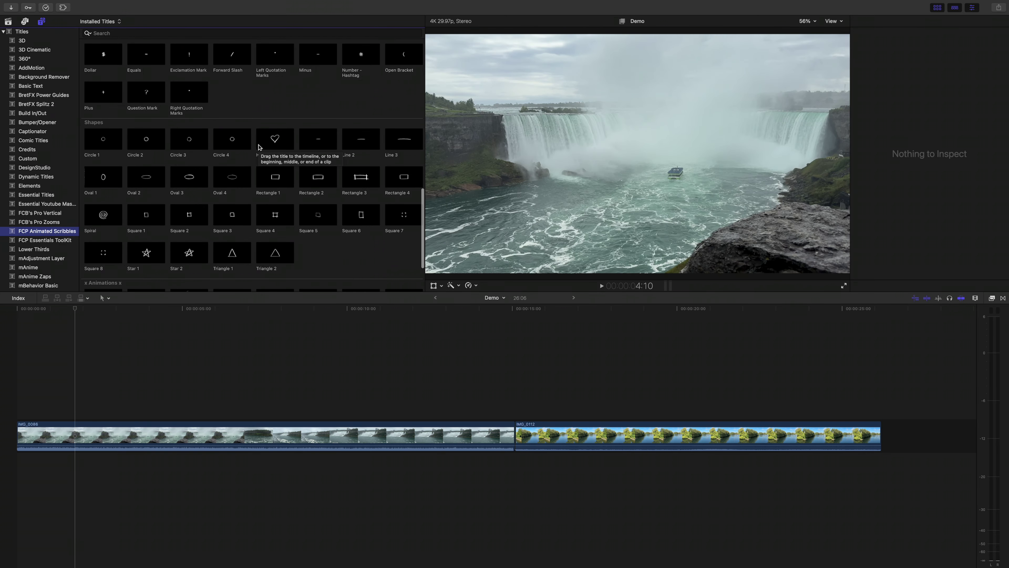
- Add the Heart scribble title above the waterfall clip at about the 1-second mark and play back its animation
click(272, 146)
drag(271, 143, 51, 414)
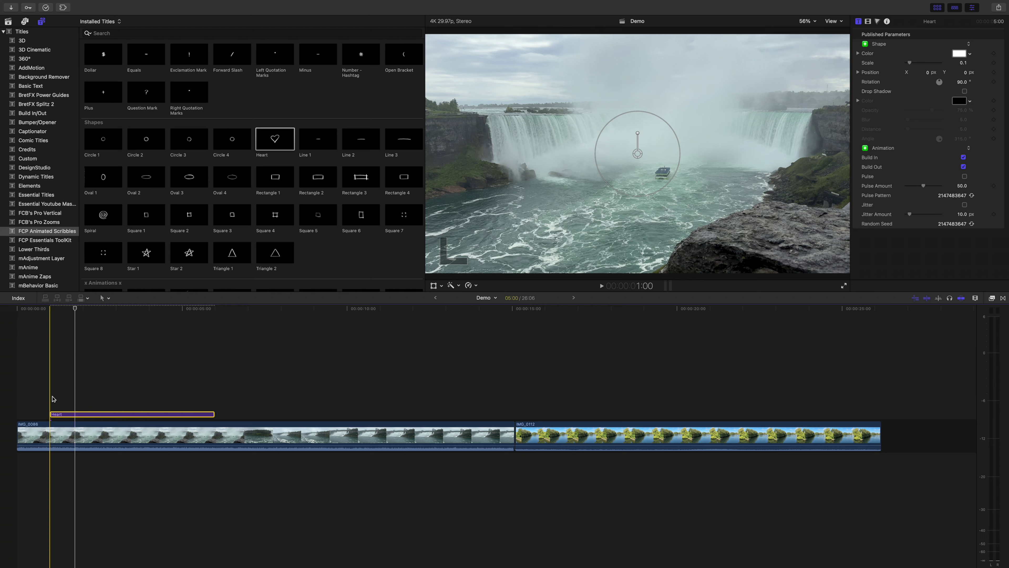
click(79, 394)
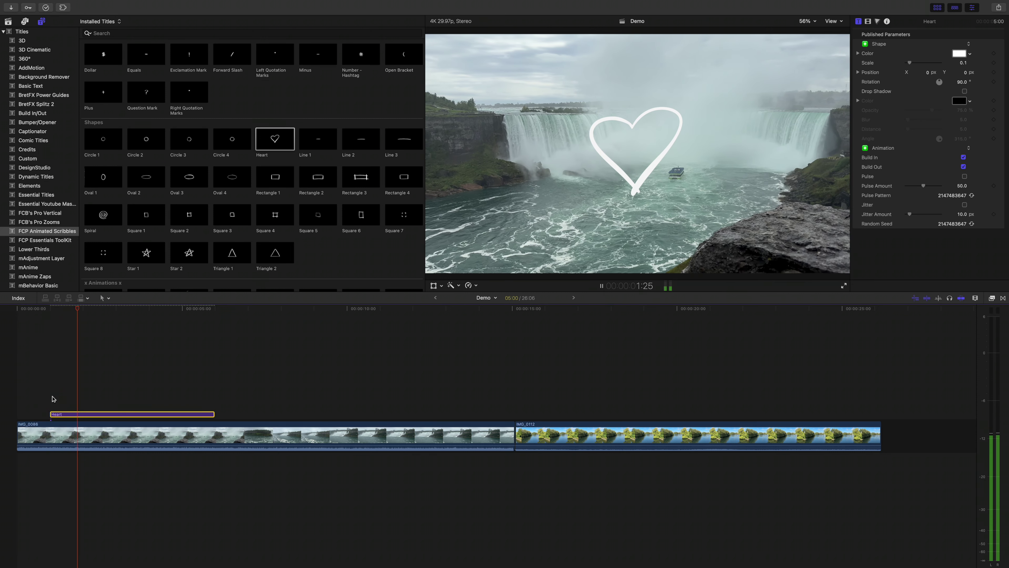
key(space)
key(space)
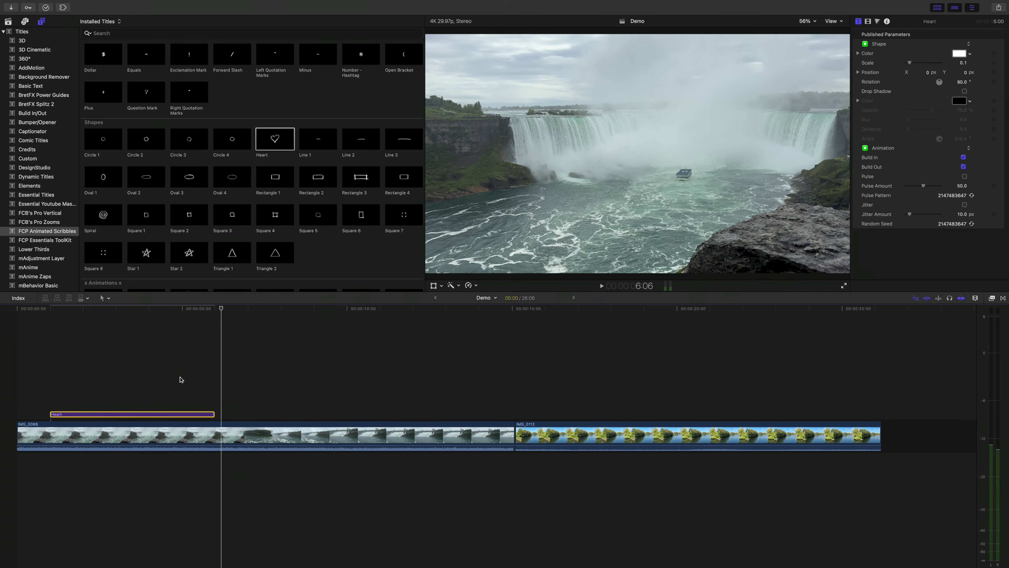
drag(221, 310, 206, 310)
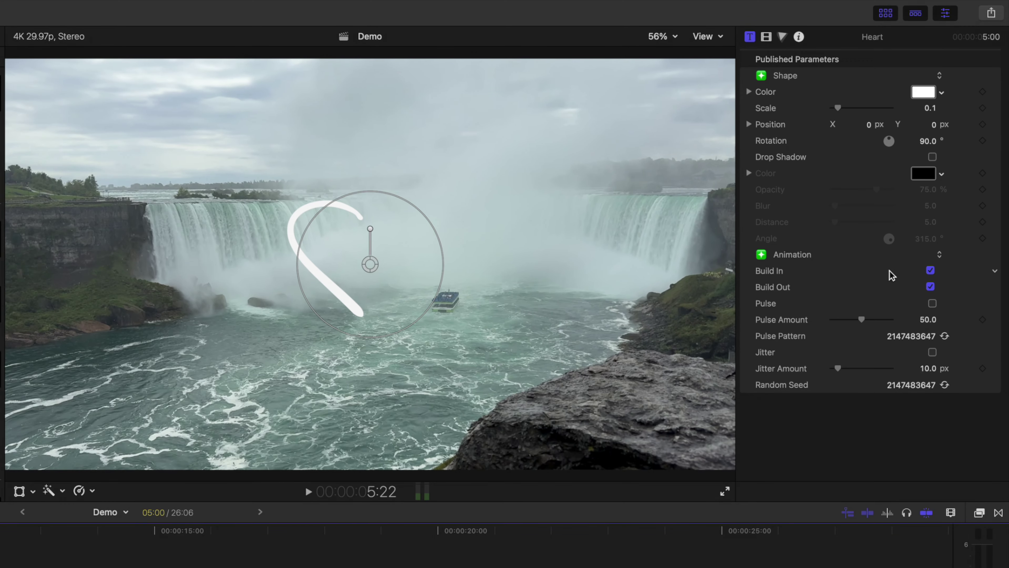
- Turn off Build Out for the Heart title, extend its duration to 7:07, and preview it
click(931, 286)
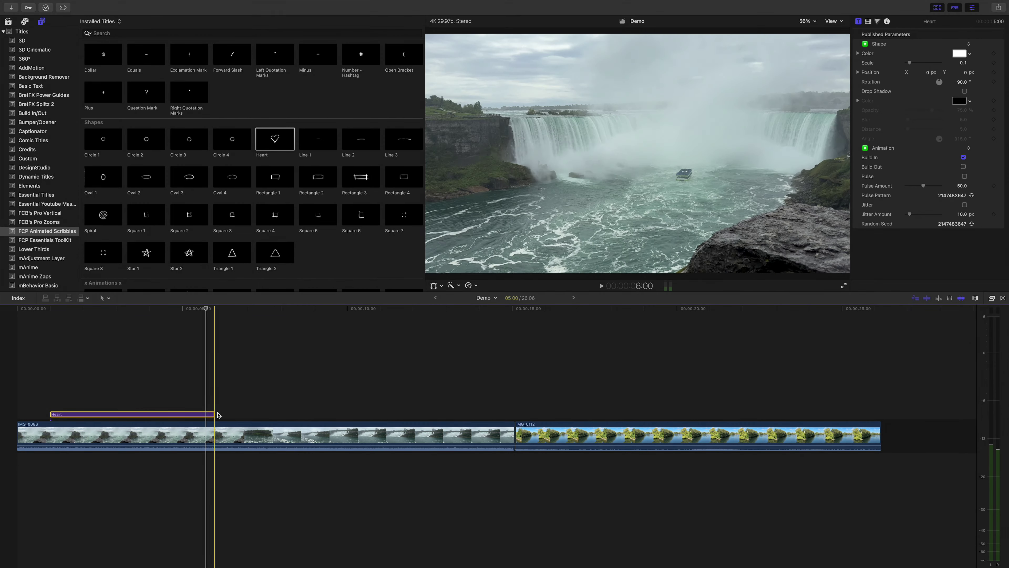
drag(213, 413, 287, 413)
key(space)
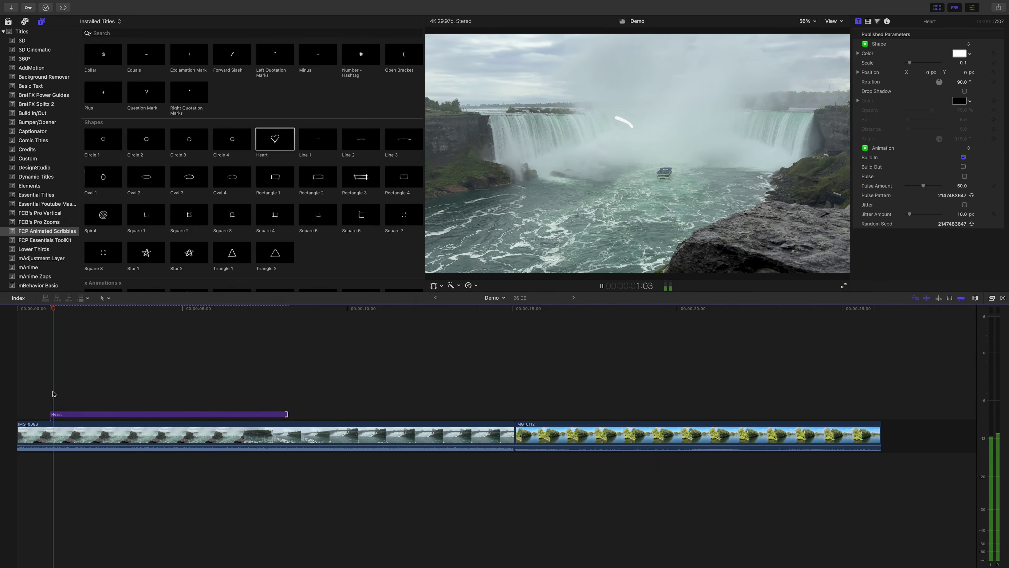
key(space)
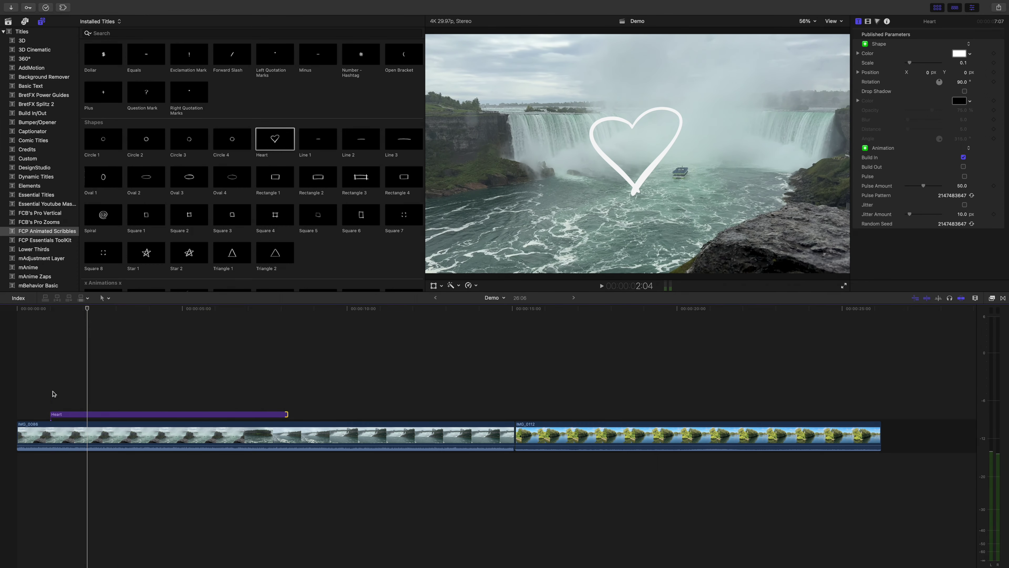
- Scale the heart to 0.15, rotate it to 118.2°, and move it to X -0.44, Y 0.09 over the left waterfall
click(89, 415)
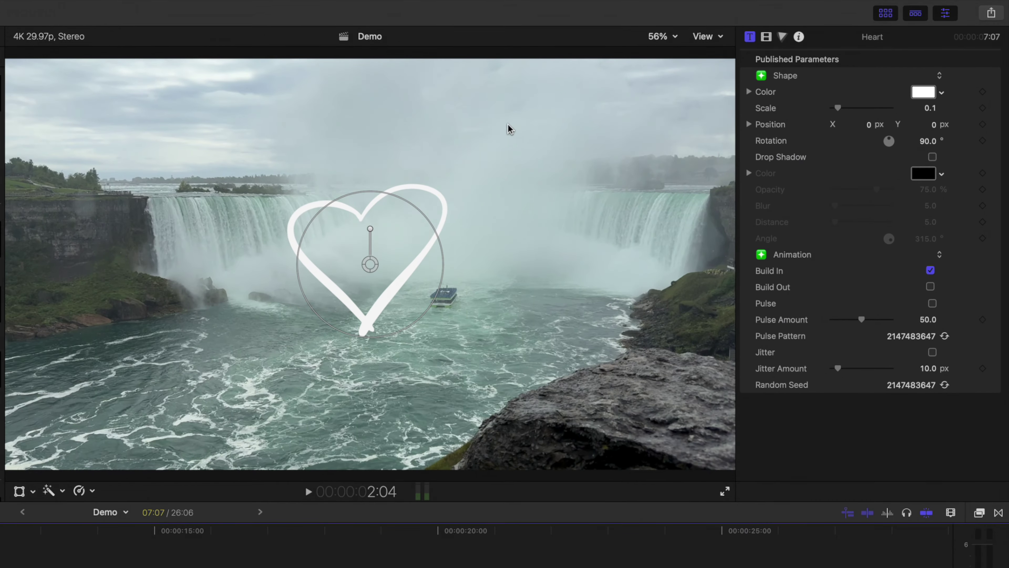
drag(416, 210, 449, 187)
drag(370, 263, 201, 231)
mouse_move(204, 194)
mouse_down()
mouse_move(225, 209)
mouse_move(187, 197)
mouse_up()
drag(862, 127, 863, 128)
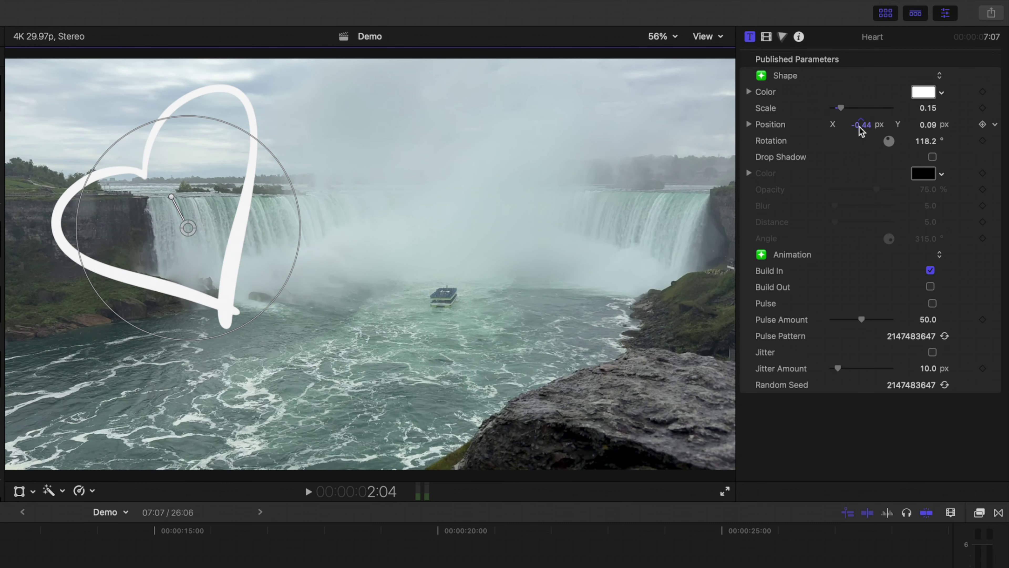
- Color the heart Maraschino red and give it a drop shadow with a distance of 14
click(924, 92)
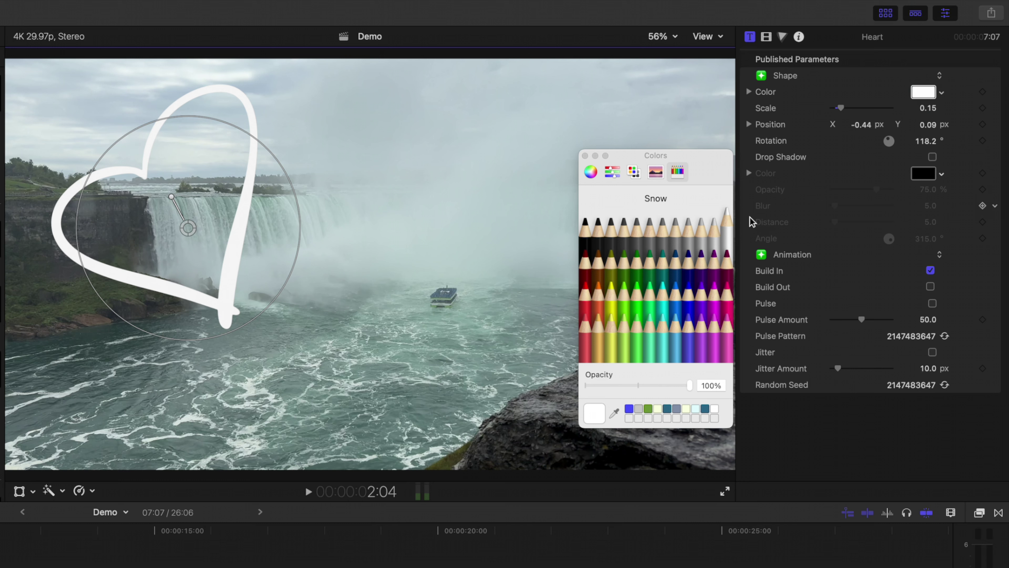
click(587, 310)
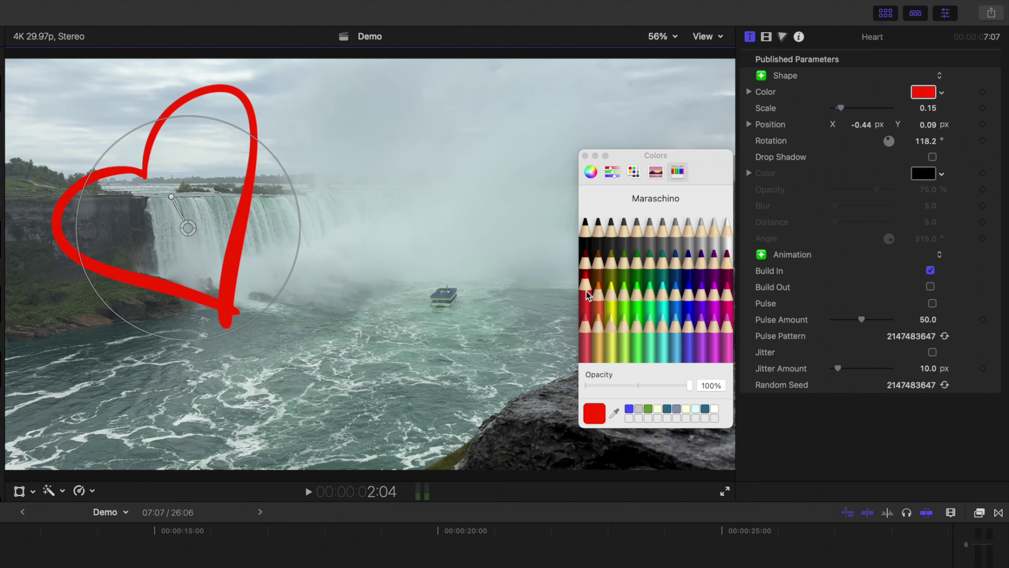
click(585, 156)
click(933, 157)
drag(835, 224, 842, 225)
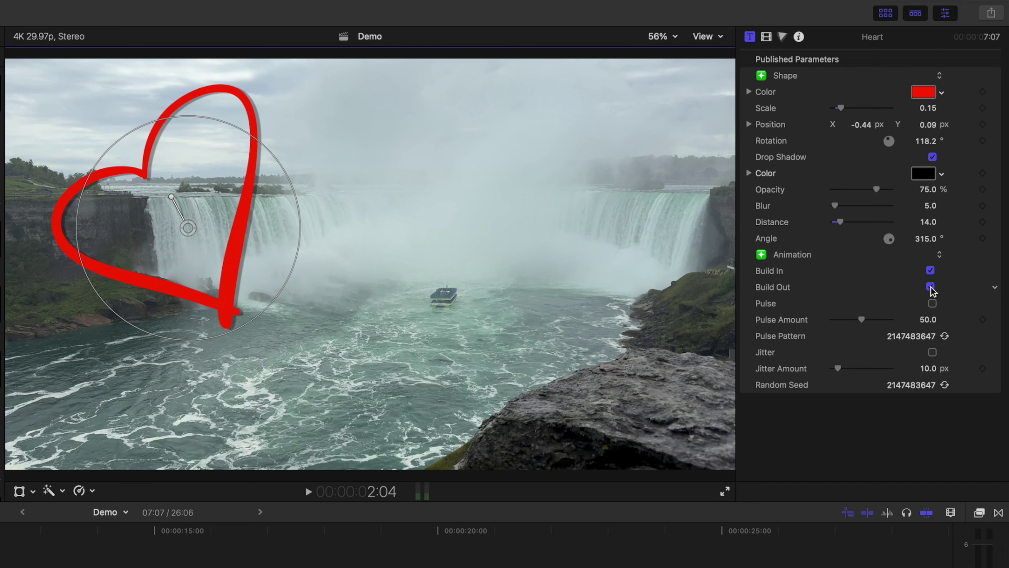
- Swap the heart's trial Pulse effect for Jitter at 38 px with a new random seed, and preview the result
click(932, 304)
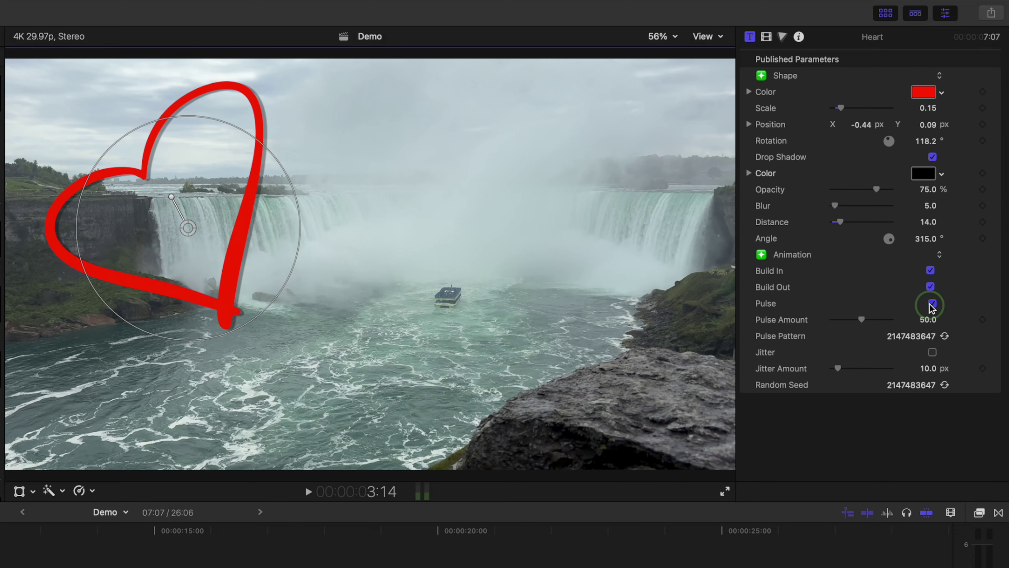
click(932, 304)
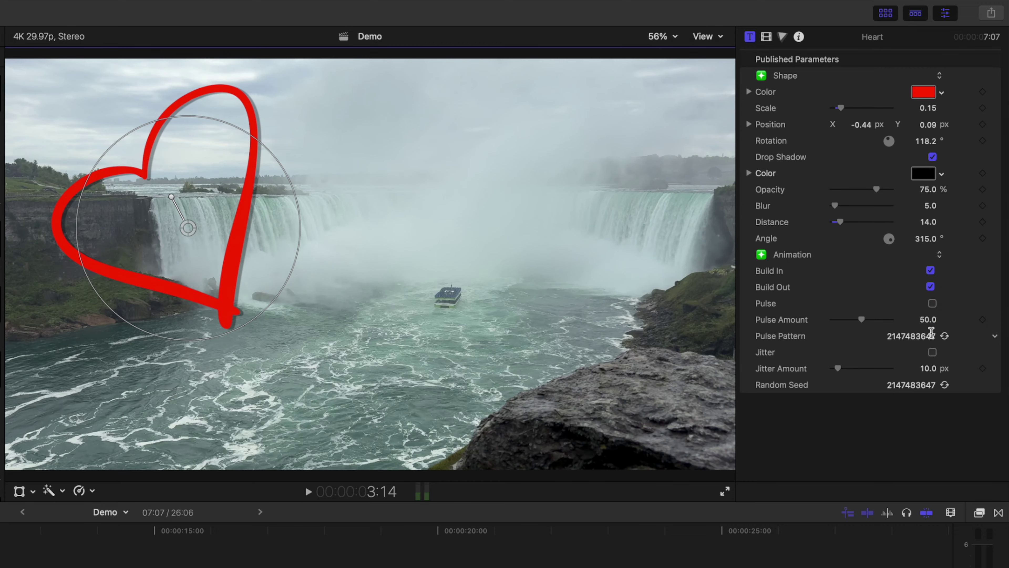
click(931, 353)
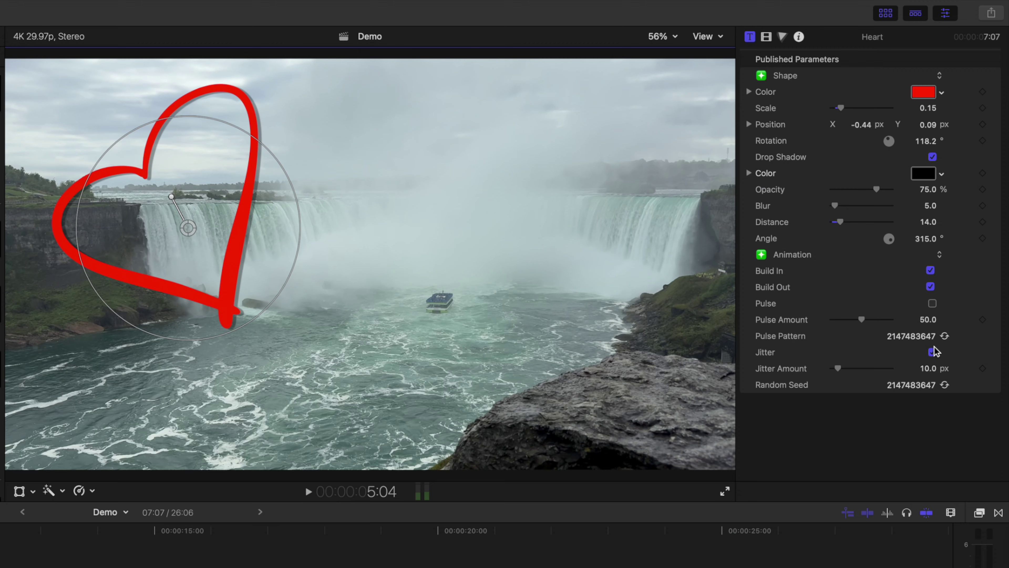
drag(840, 370, 854, 370)
key(space)
key(space)
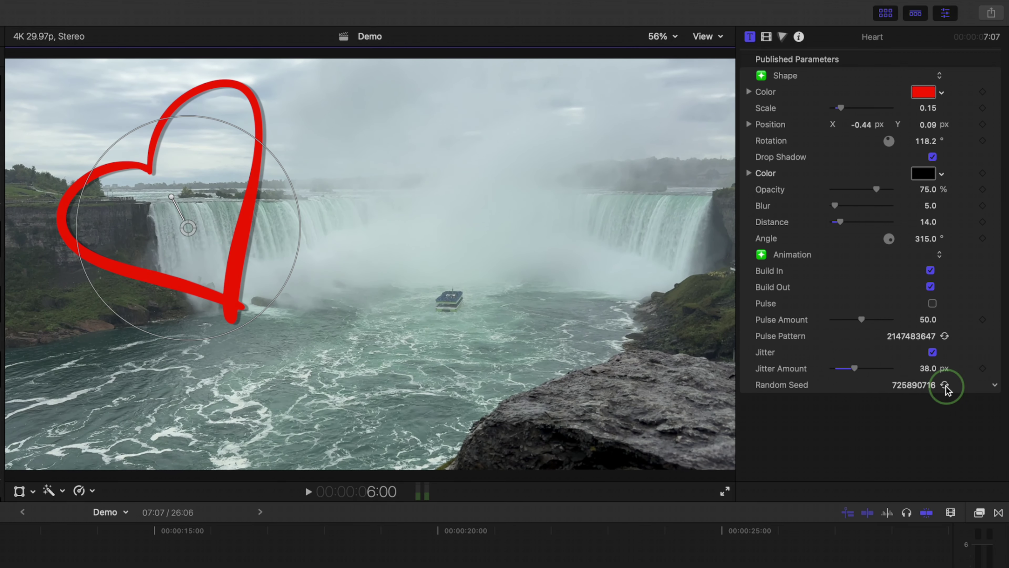
key(space)
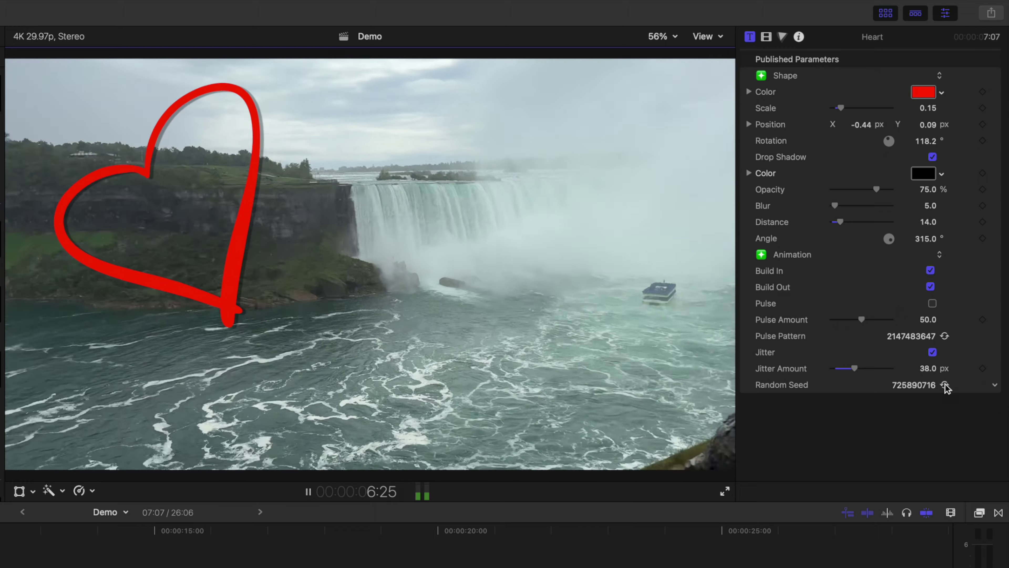
key(space)
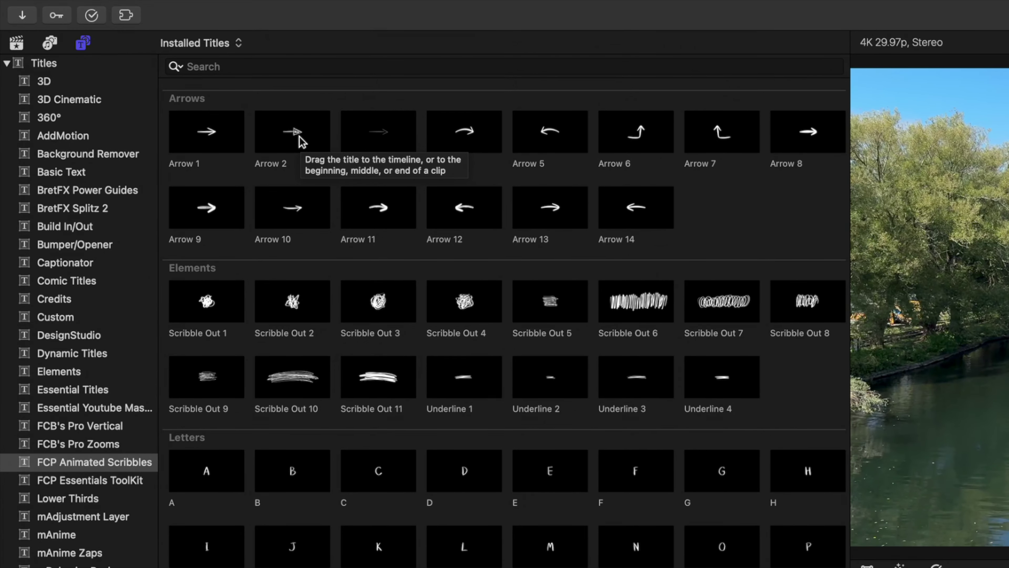
- Place the Arrow 2 title on the river clip with an object tracker positioned over the tower
drag(299, 141, 818, 251)
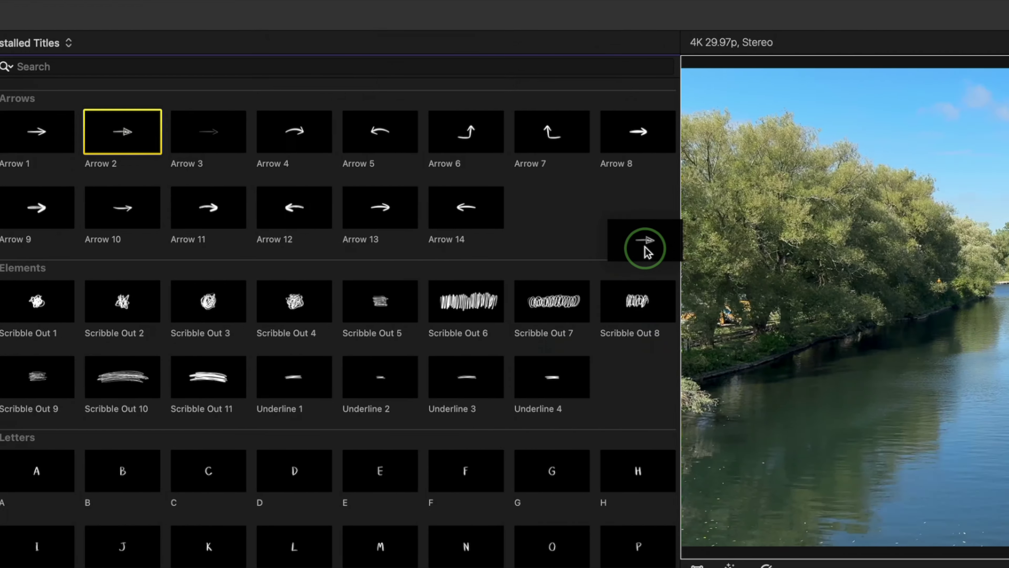
drag(647, 251, 591, 196)
drag(531, 170, 539, 176)
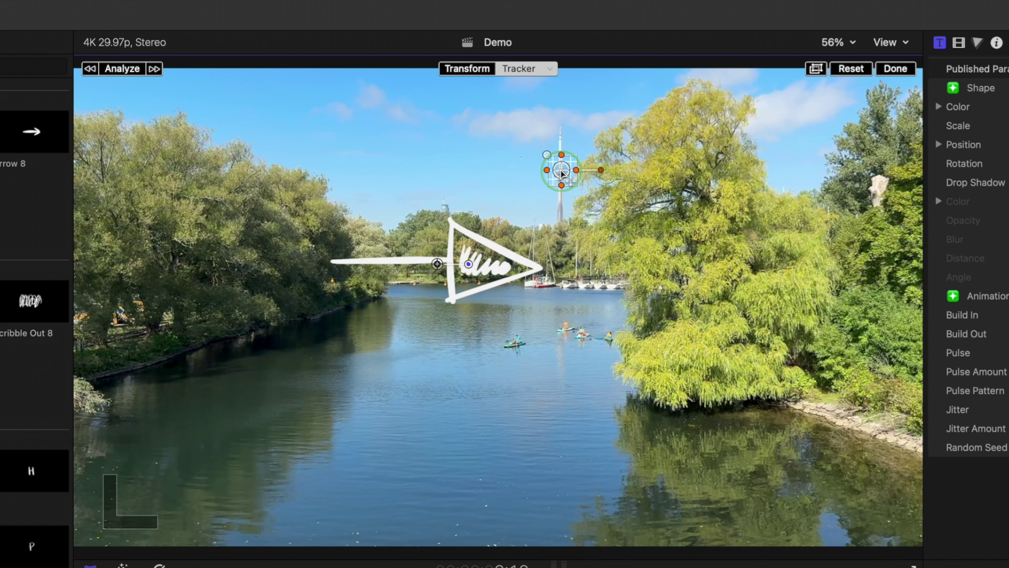
- Apply the tracker to position only, without rotation or scale, analyze the clip in both directions, and finish the transform
click(549, 69)
click(535, 218)
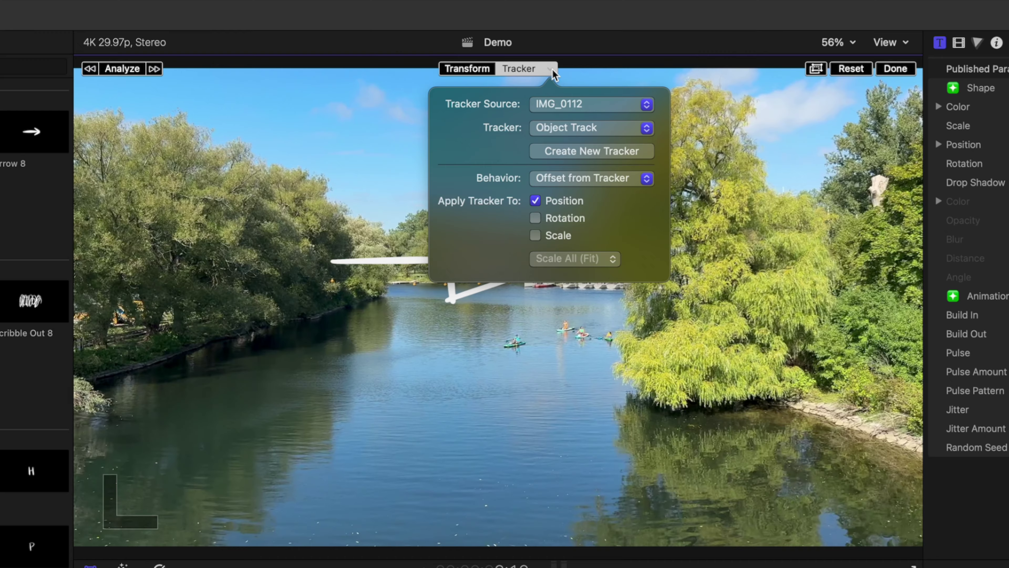
click(551, 71)
click(127, 68)
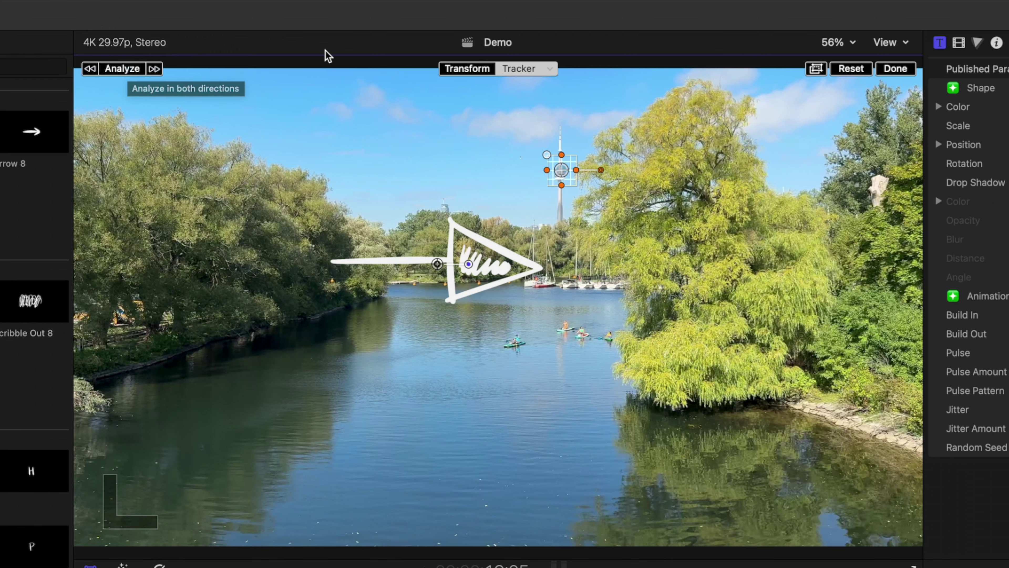
click(898, 69)
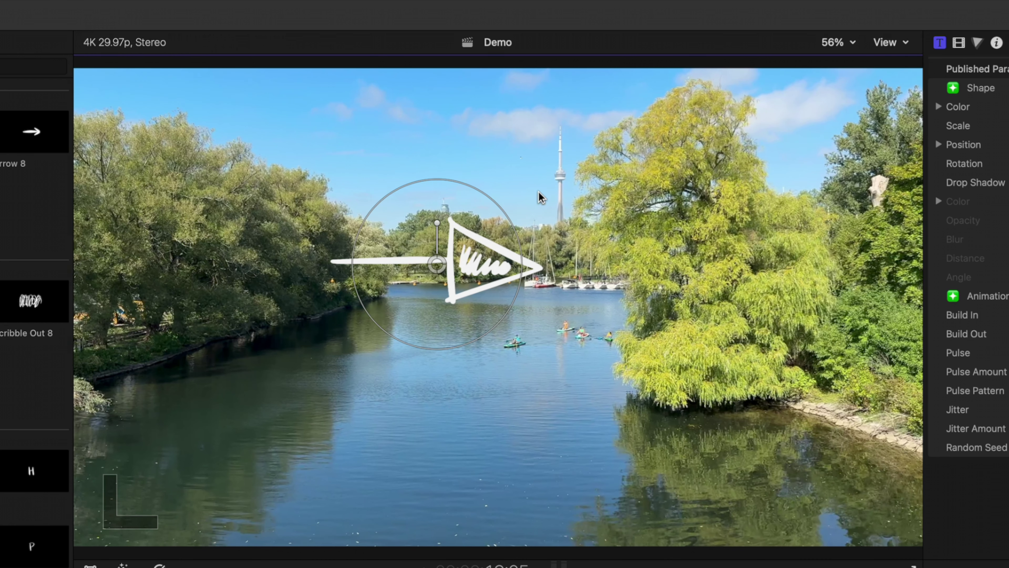
- Point the arrow at the tower with scale 0.05, rotation 75.5°, and position X 0.12, Y 0.23, and play it full screen
mouse_move(488, 193)
mouse_down()
mouse_move(437, 225)
mouse_move(450, 242)
mouse_move(444, 253)
mouse_move(494, 163)
mouse_up()
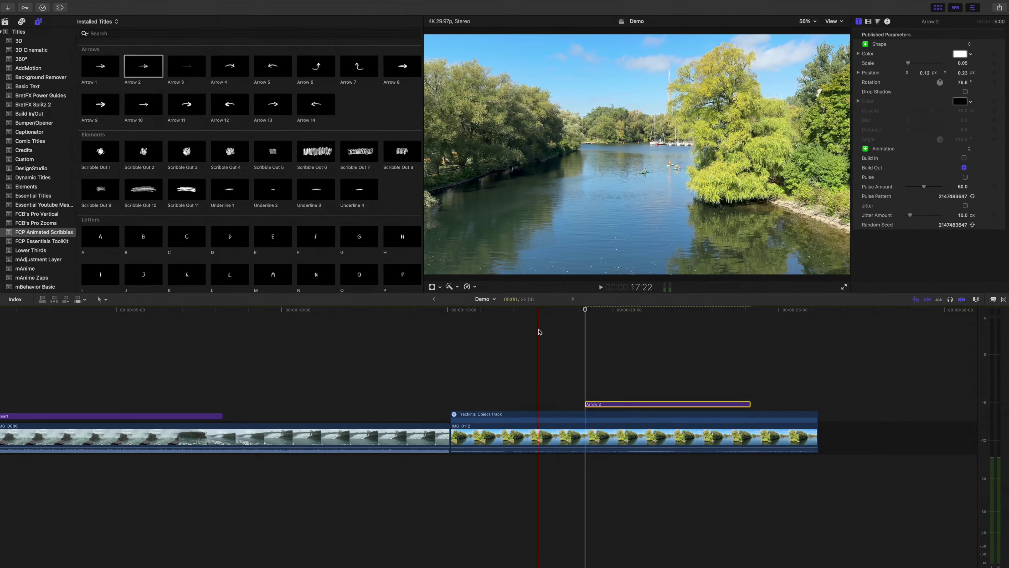
key(super+shift+f)
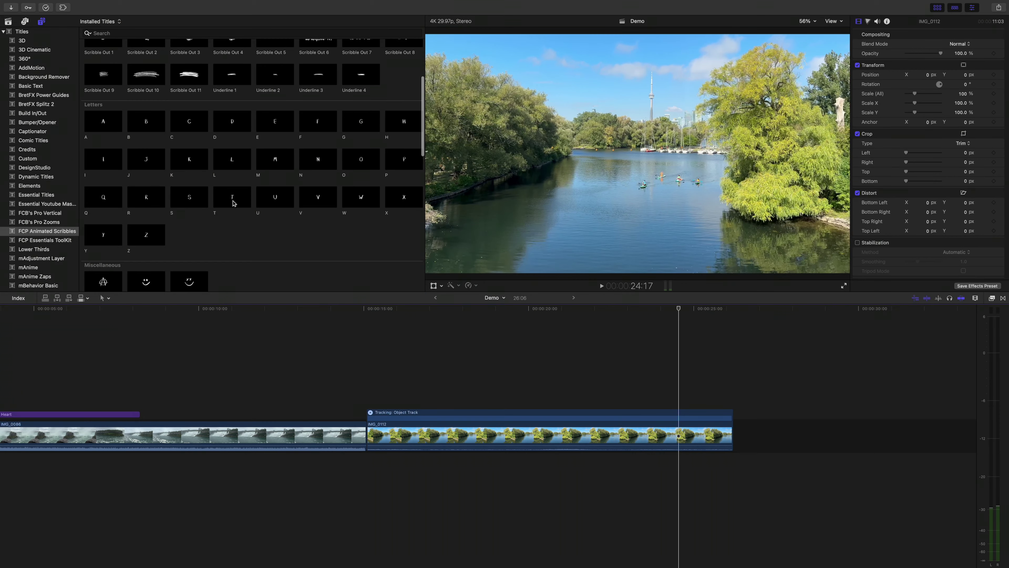
- Add the letter T scribble title above the river clip at about 16.5 seconds, with Build Out off and X position -0.45
click(233, 199)
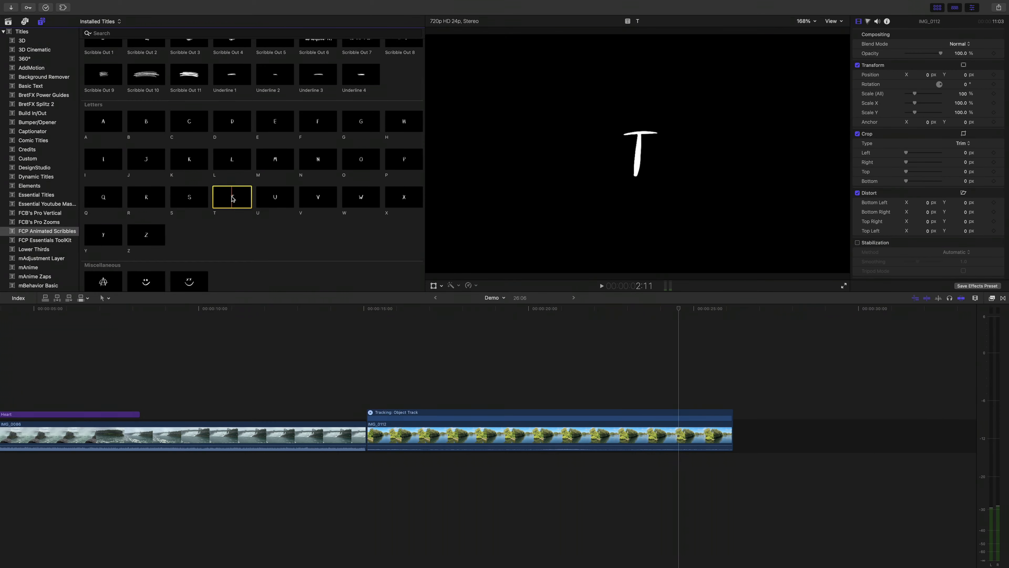
drag(231, 198, 417, 399)
click(437, 386)
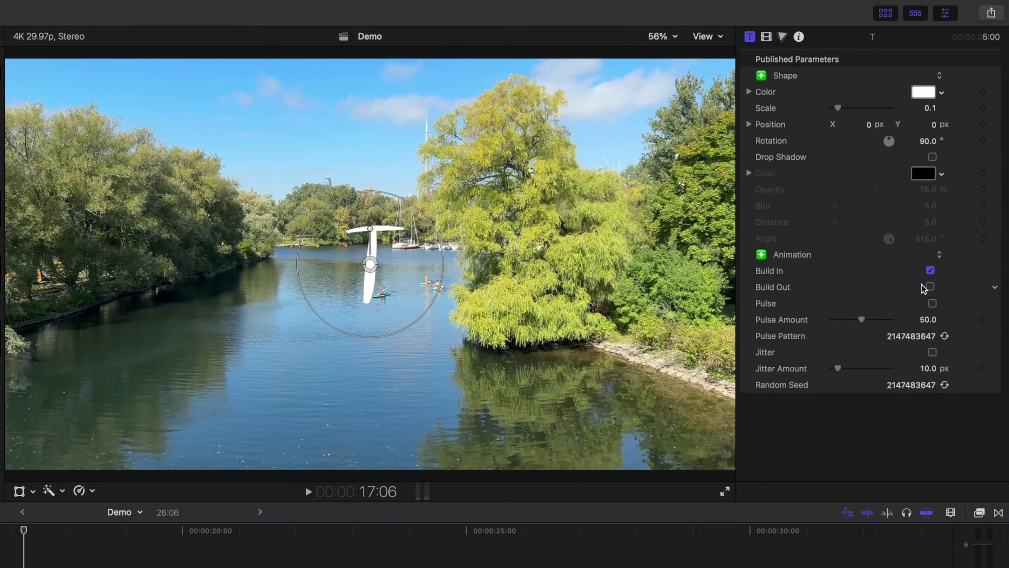
click(930, 287)
click(931, 287)
drag(869, 125, 850, 124)
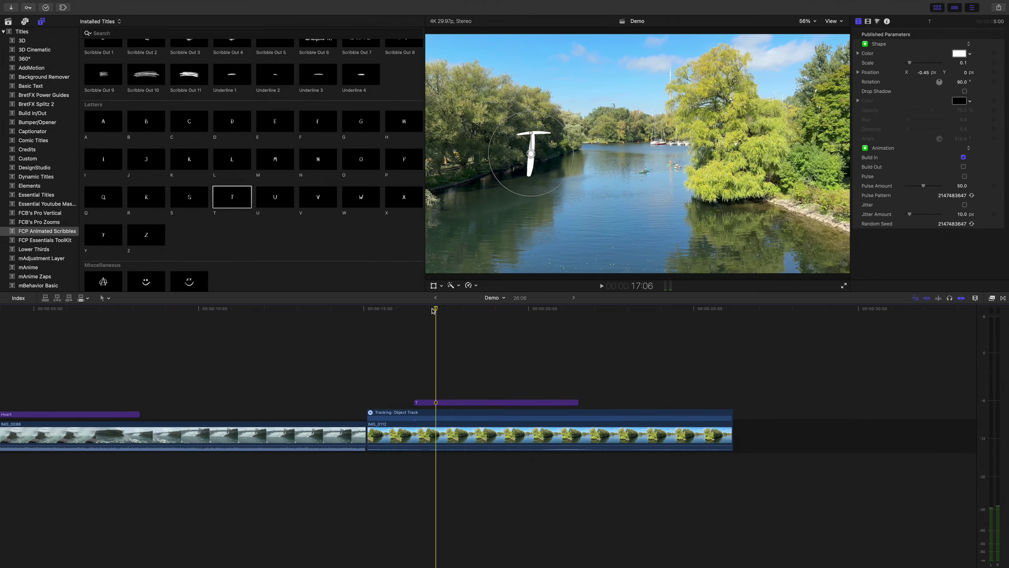
- Connect a letter O title at 17:03 above the T title and position it beside the T
drag(433, 310, 433, 310)
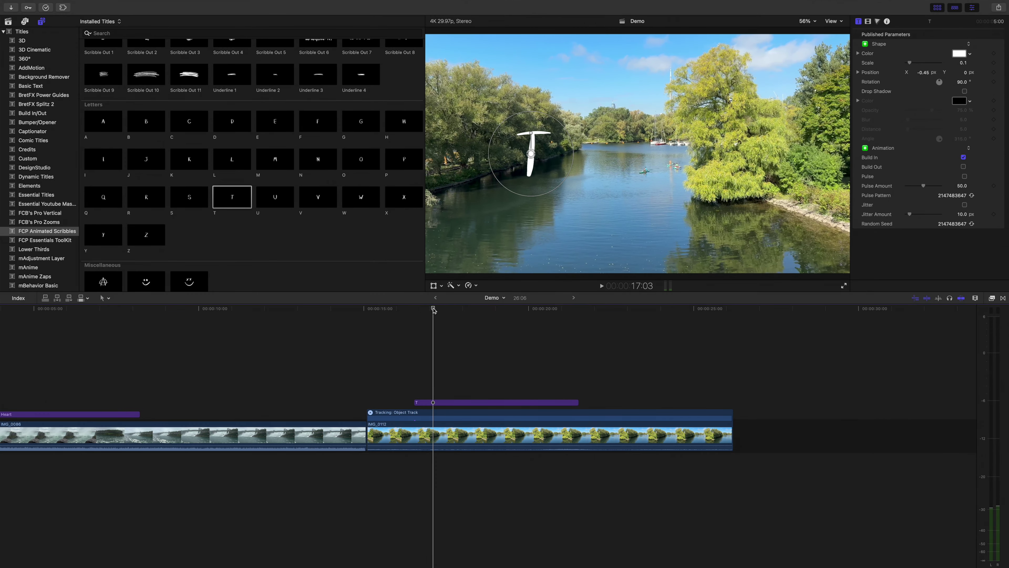
click(361, 164)
key(q)
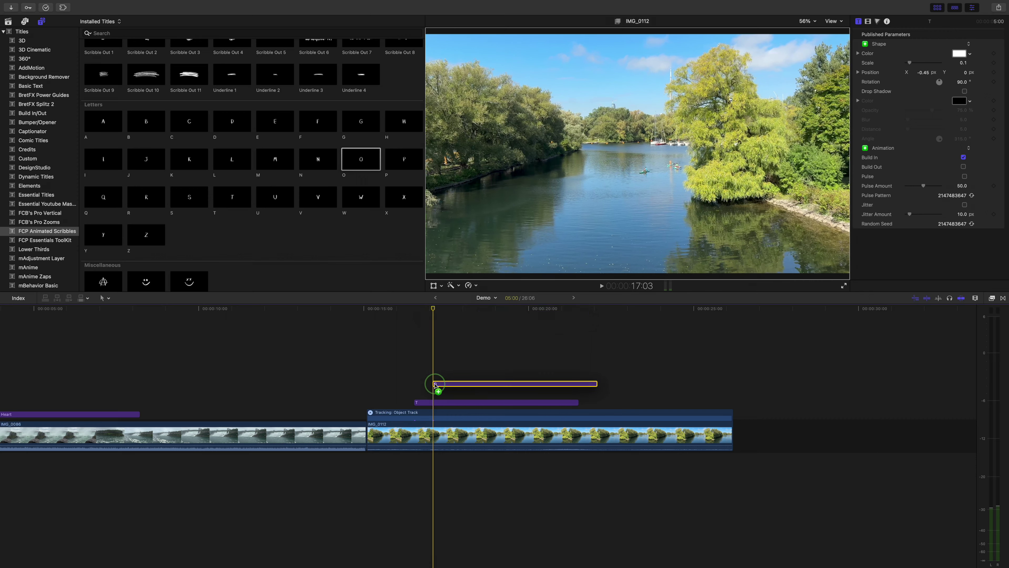
click(457, 313)
drag(457, 314, 460, 313)
drag(927, 72, 924, 72)
- Add the letters R at about 17.5 seconds and O at about 18 seconds, with the O at X -0.02, to spell TORO
click(448, 313)
click(146, 198)
key(q)
click(361, 159)
click(465, 313)
key(q)
click(478, 313)
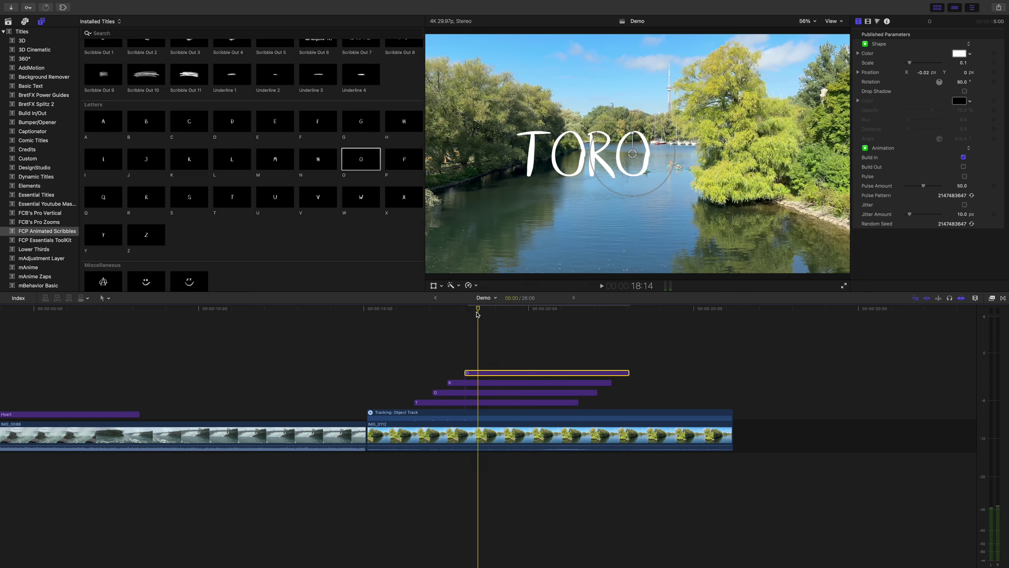
- Add the letters N at 18:14 and T at about 19 seconds, continuing the word to TORONT
click(317, 159)
key(q)
click(496, 314)
drag(233, 197, 496, 352)
- Add the final letter O just before the 20-second mark and shift it horizontally toward the end of the word
click(513, 314)
click(361, 159)
key(q)
click(551, 313)
drag(925, 72, 927, 75)
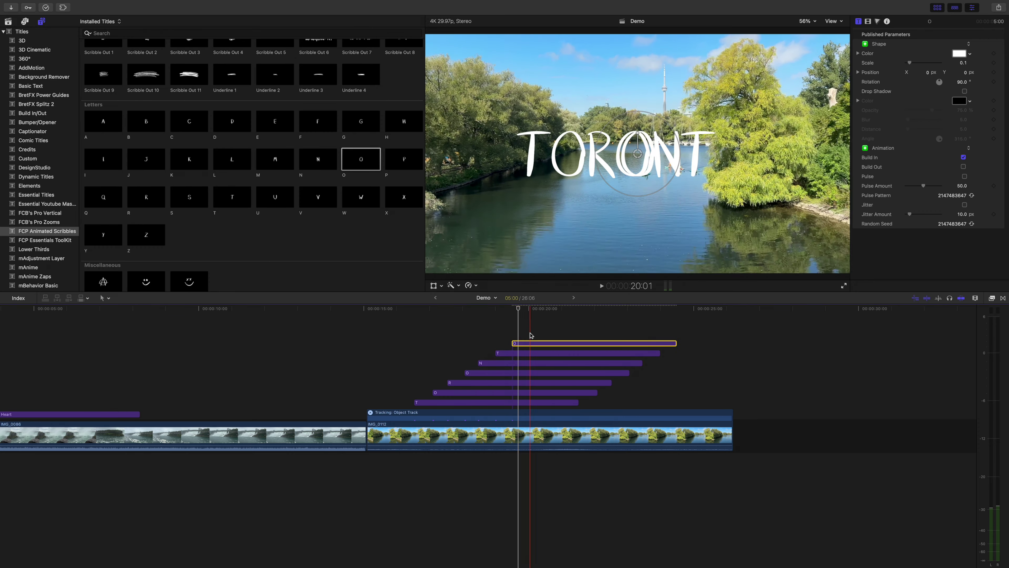